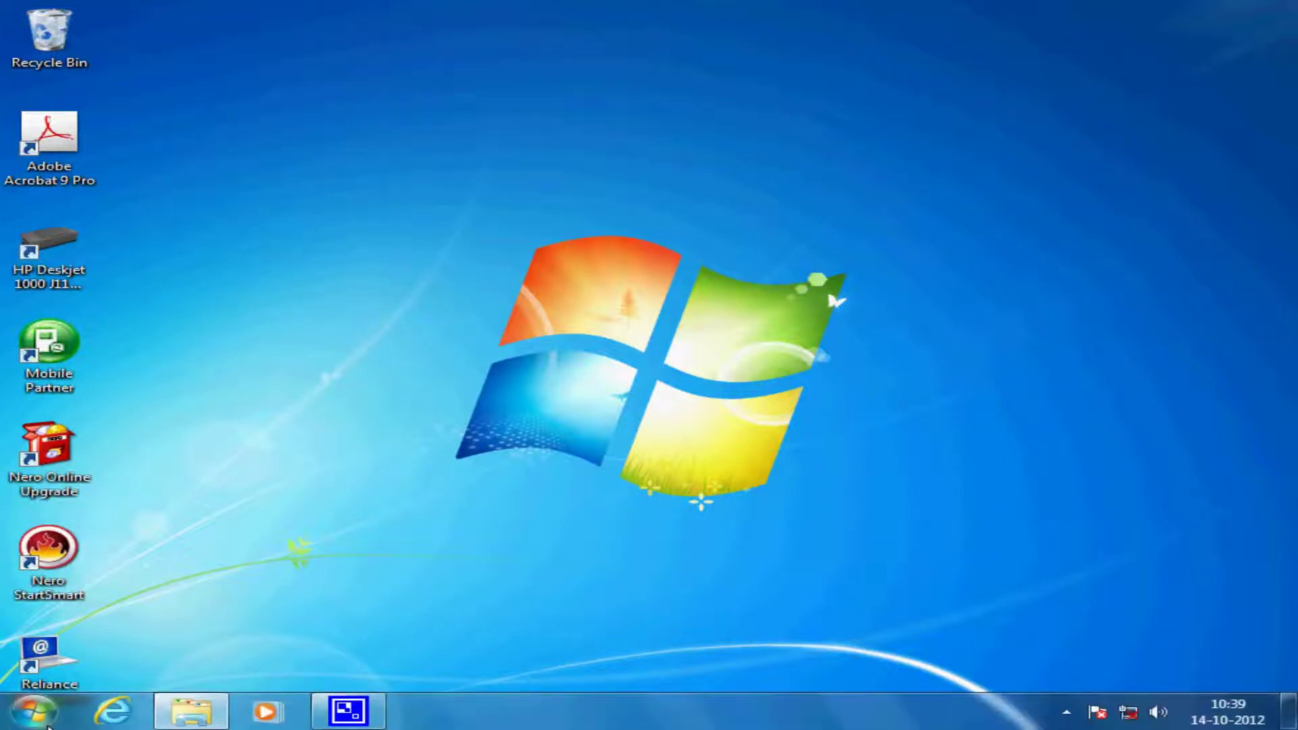
# - Start Adobe PageMaker 7.0 and shift the Templates palette slightly down
pyautogui.click(34, 713)
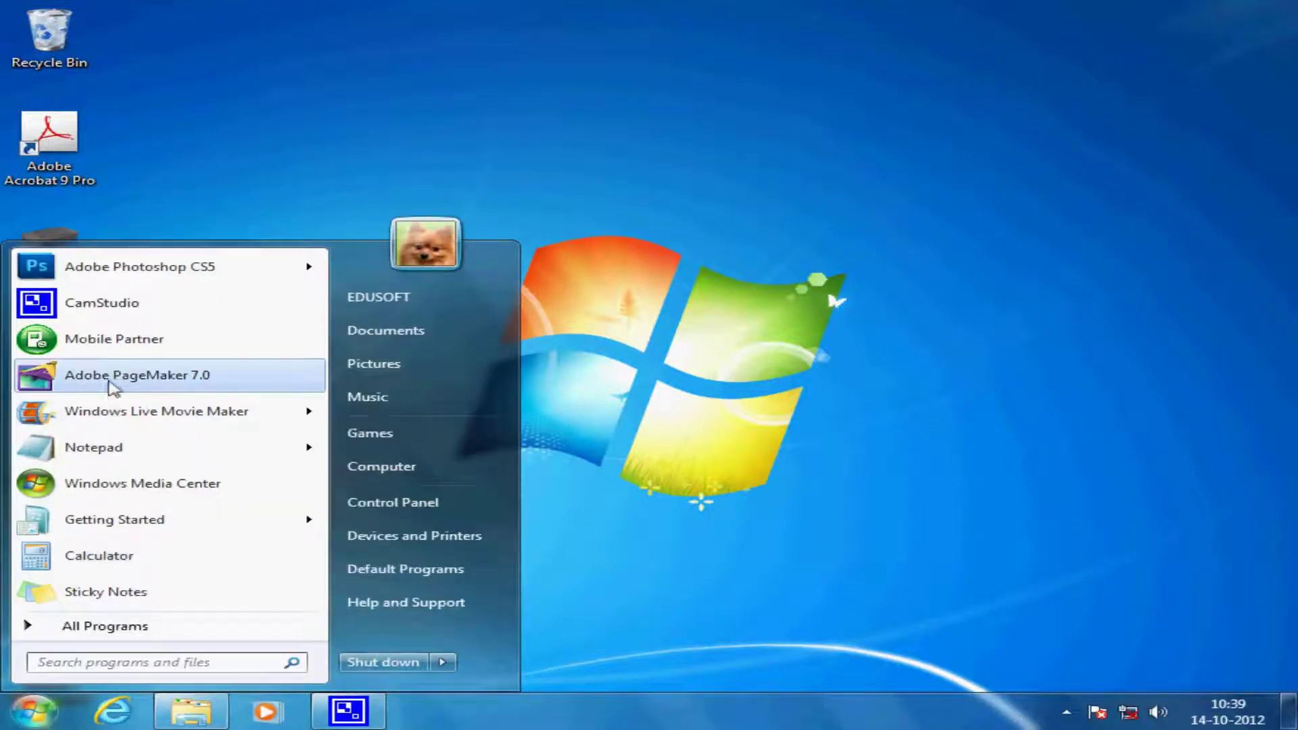
pyautogui.click(146, 379)
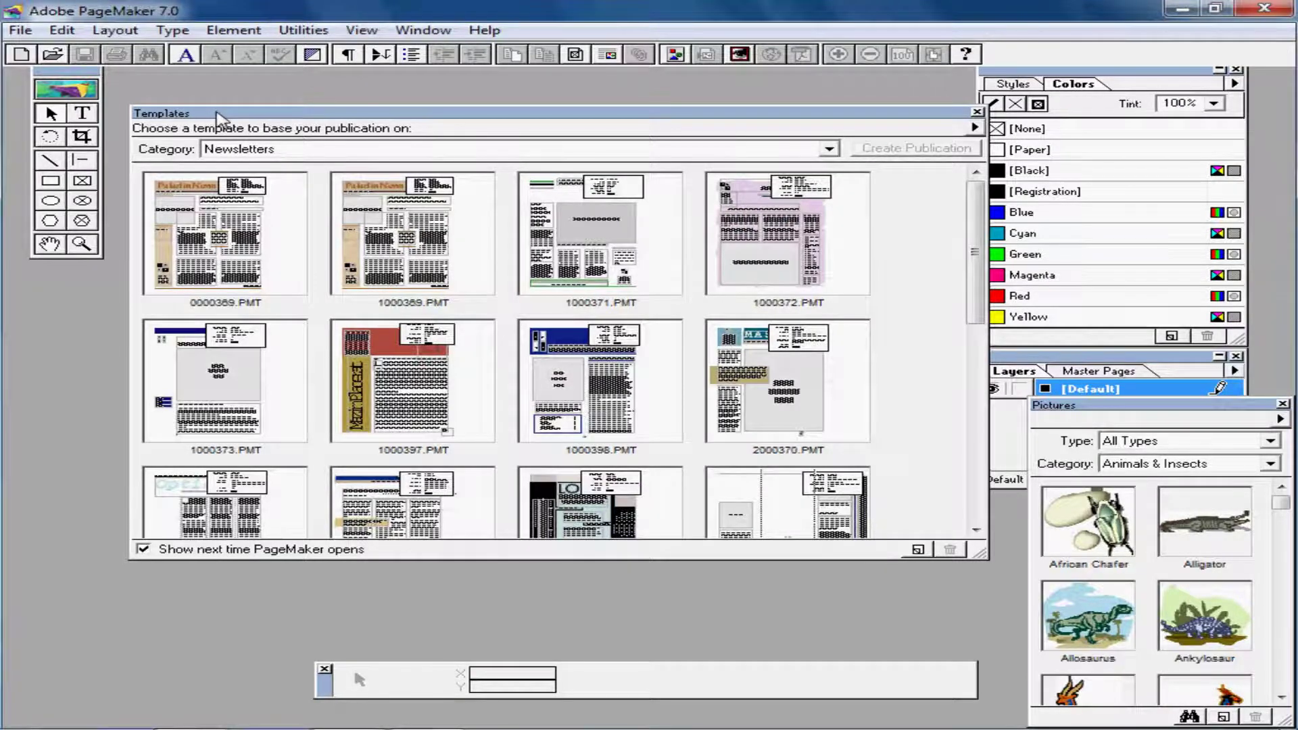
pyautogui.moveTo(217, 113)
pyautogui.mouseDown()
pyautogui.moveTo(246, 116)
pyautogui.moveTo(223, 148)
pyautogui.moveTo(213, 125)
pyautogui.mouseUp()
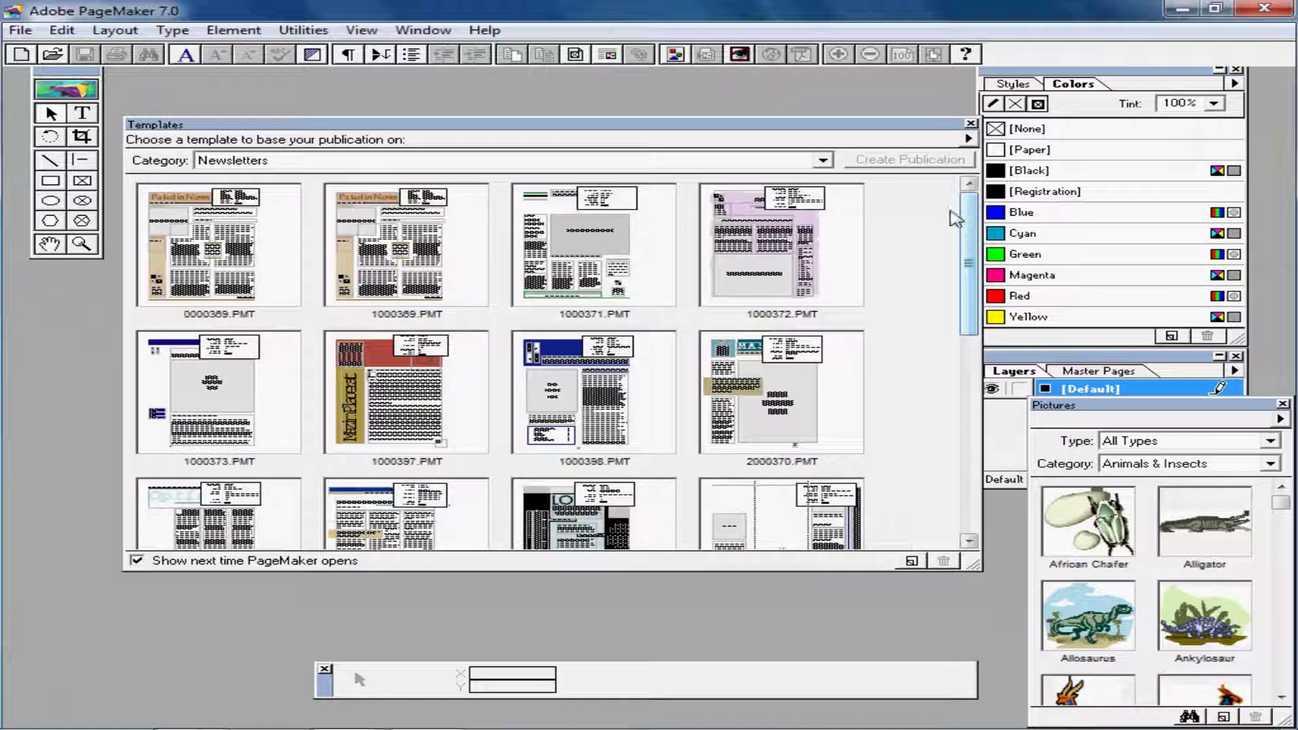
# - Browse the PostCards and Posters template categories and select the poster template 2000454.PMT
pyautogui.click(822, 160)
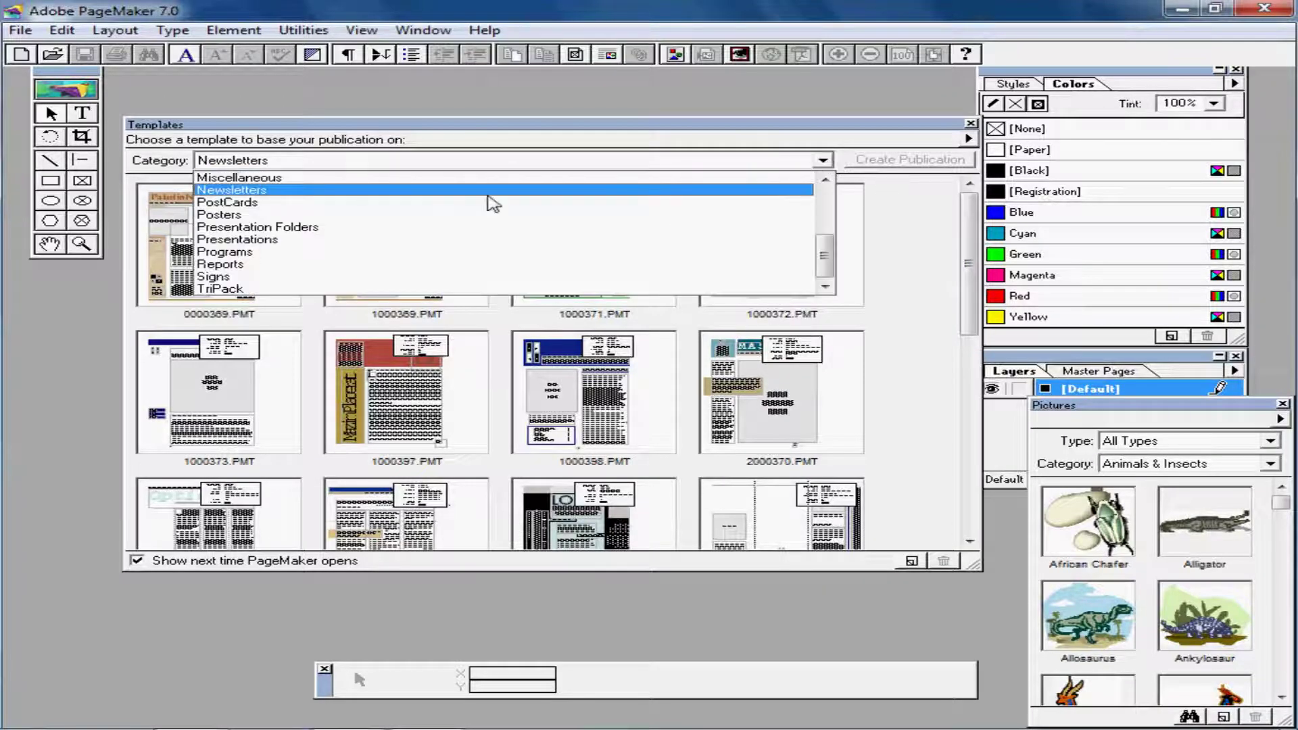
pyautogui.click(388, 211)
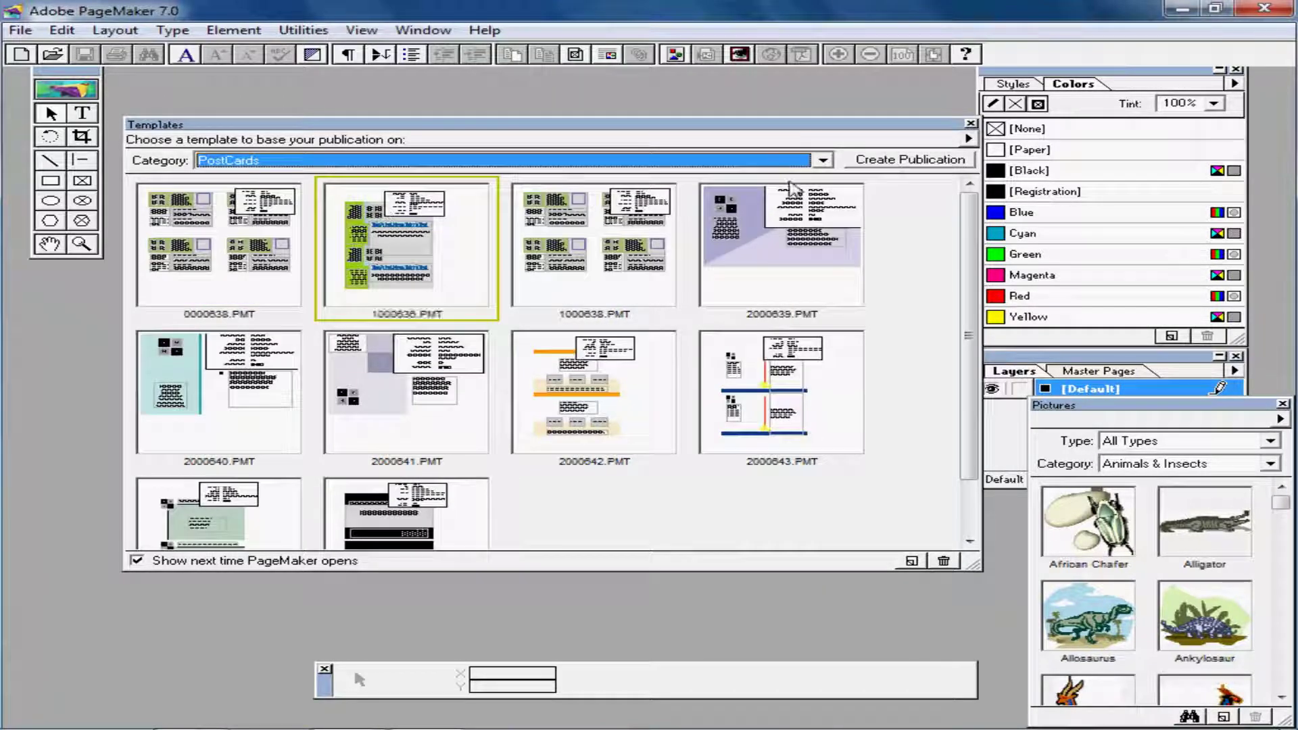
pyautogui.click(826, 159)
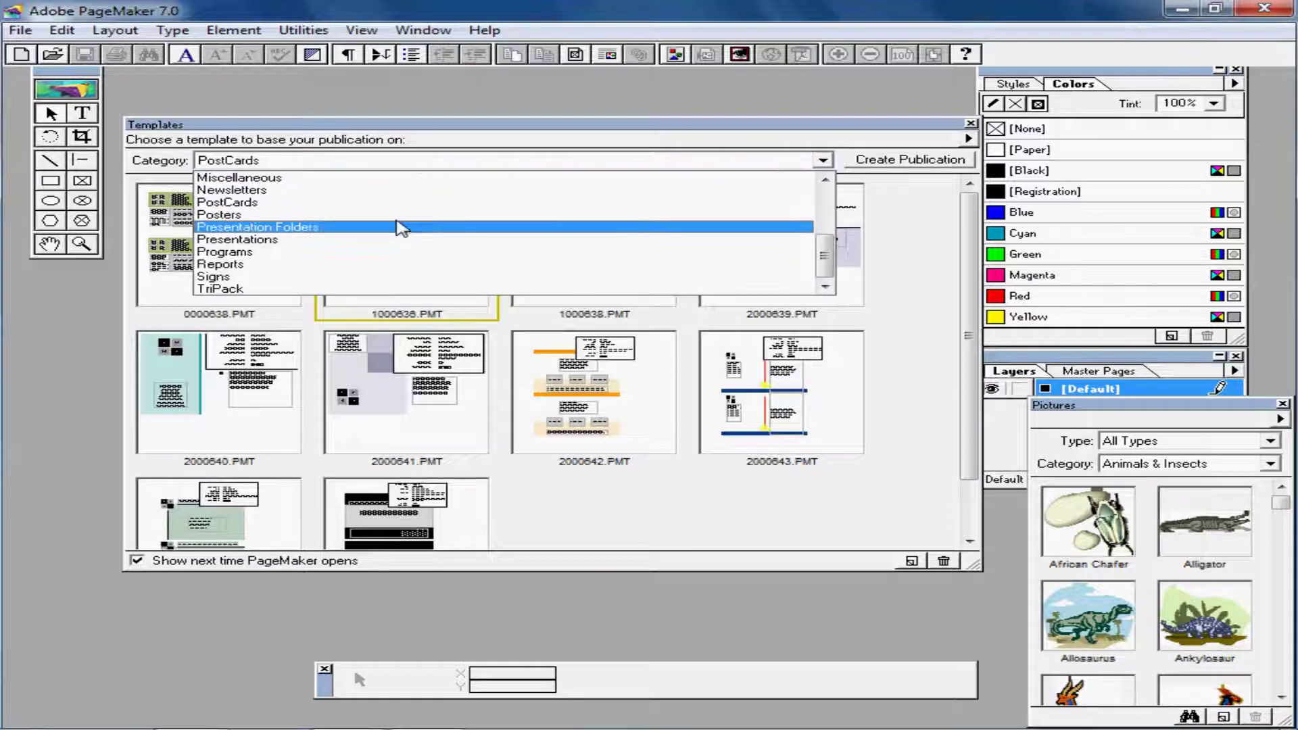
pyautogui.click(400, 221)
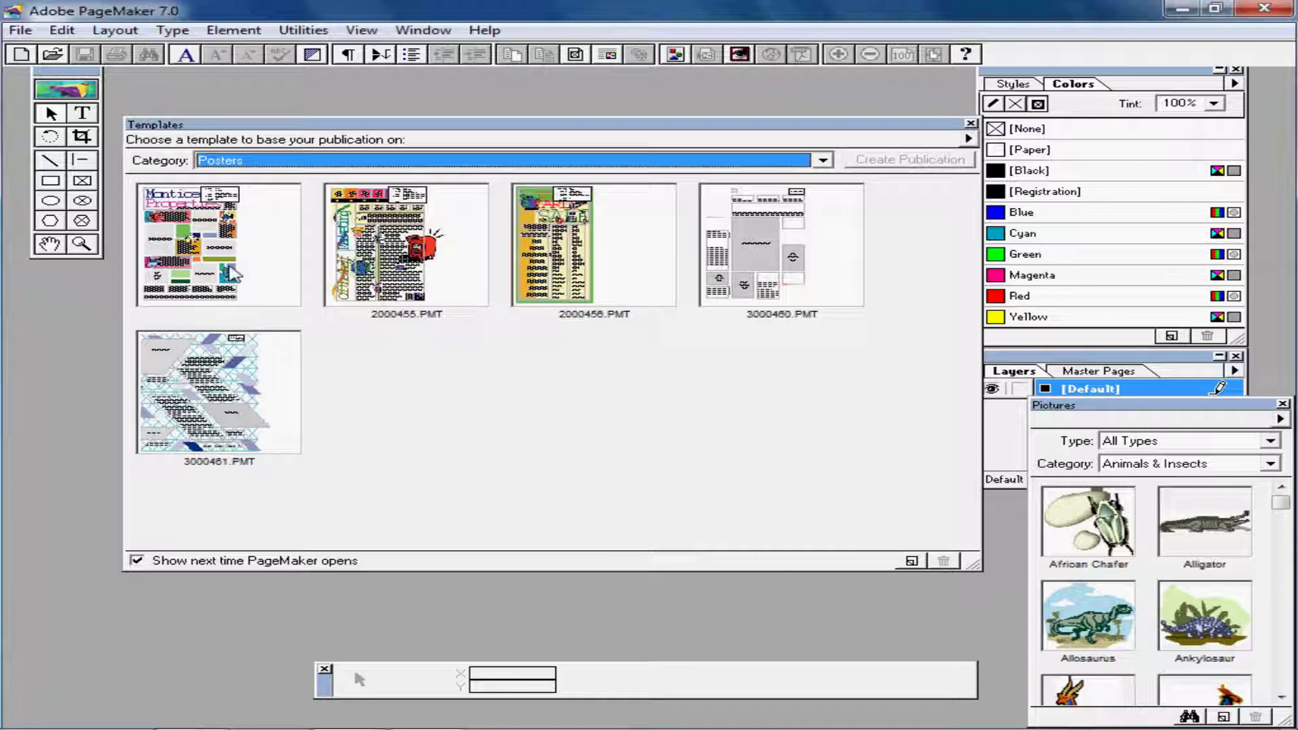
pyautogui.click(232, 273)
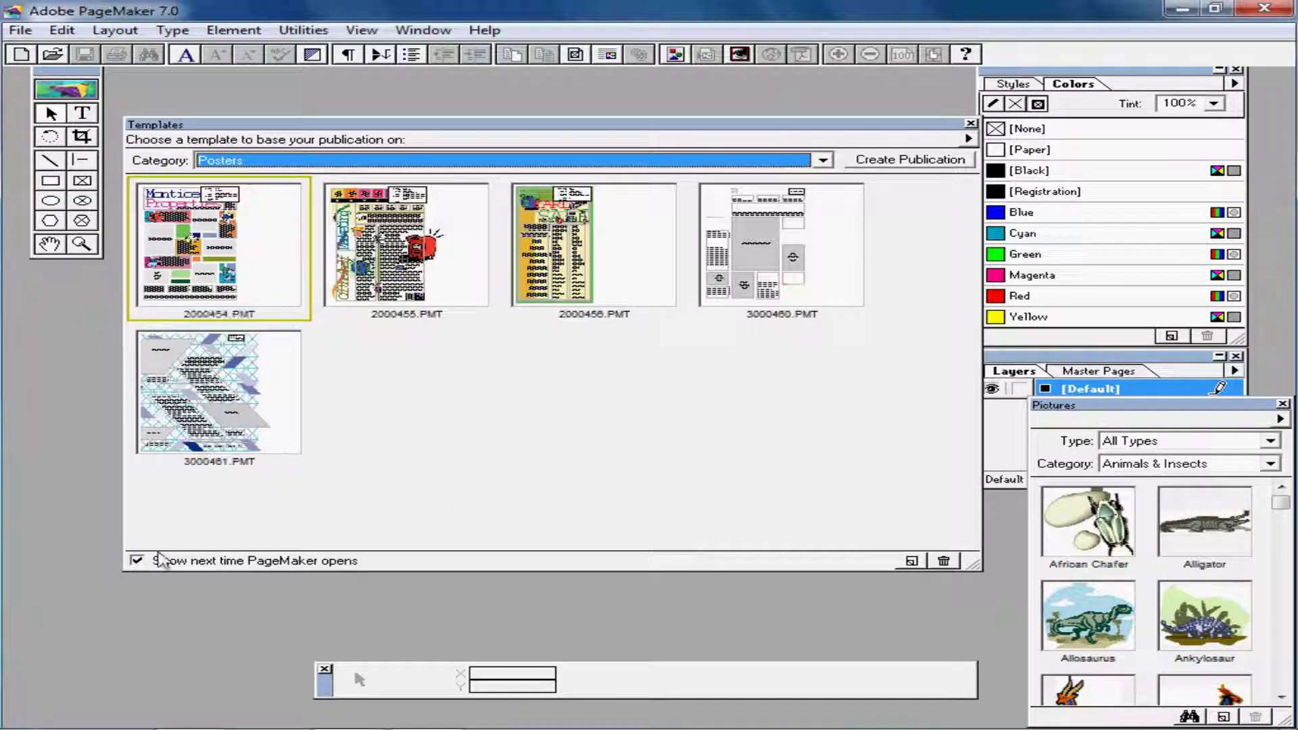
# - Close the Templates palette and create a new one-page, double-sided Letter publication, 8.5 x 11 inches, in Tall orientation
pyautogui.click(137, 561)
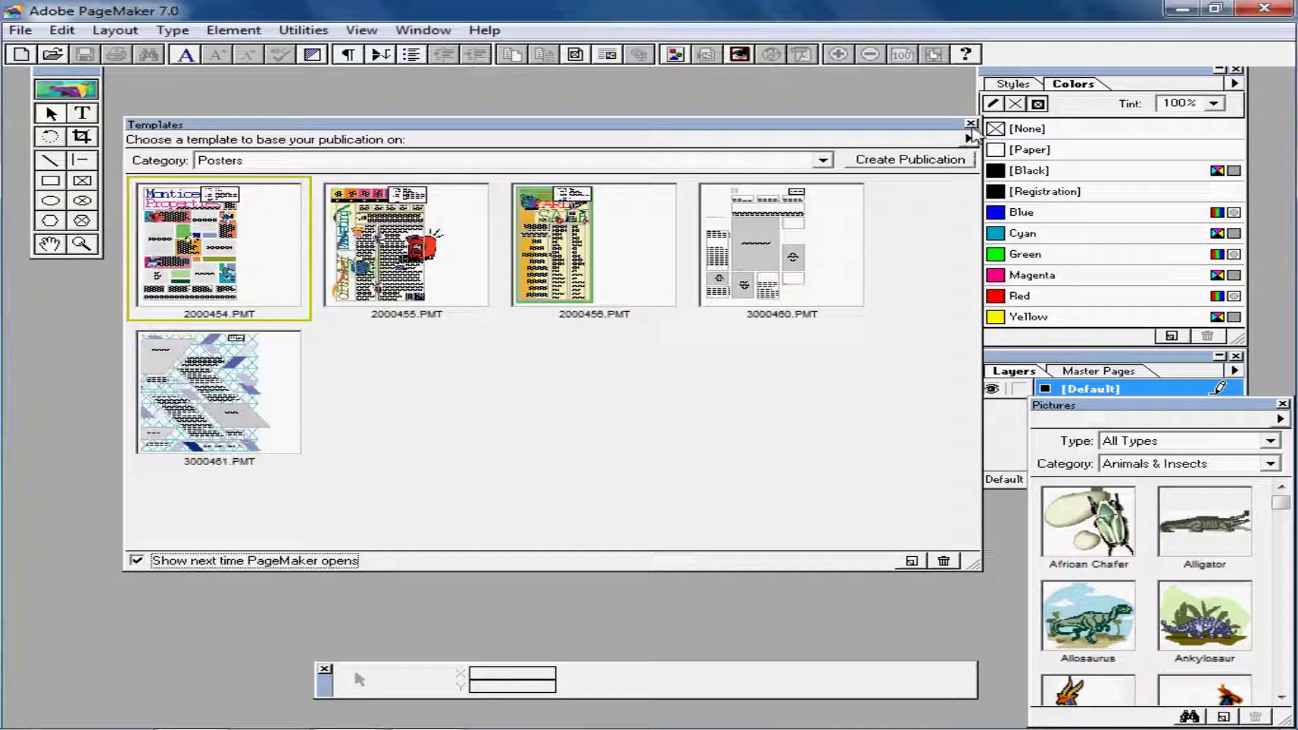
pyautogui.click(971, 124)
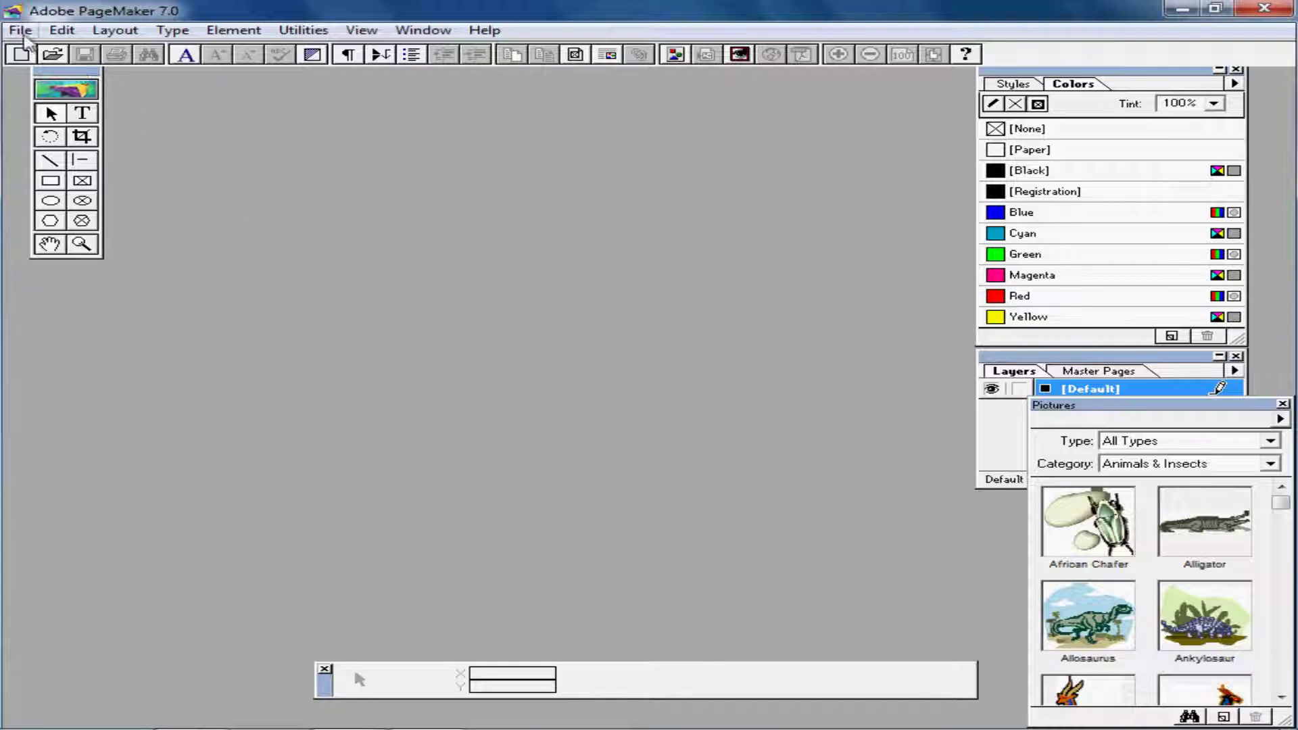
pyautogui.click(22, 32)
pyautogui.click(48, 53)
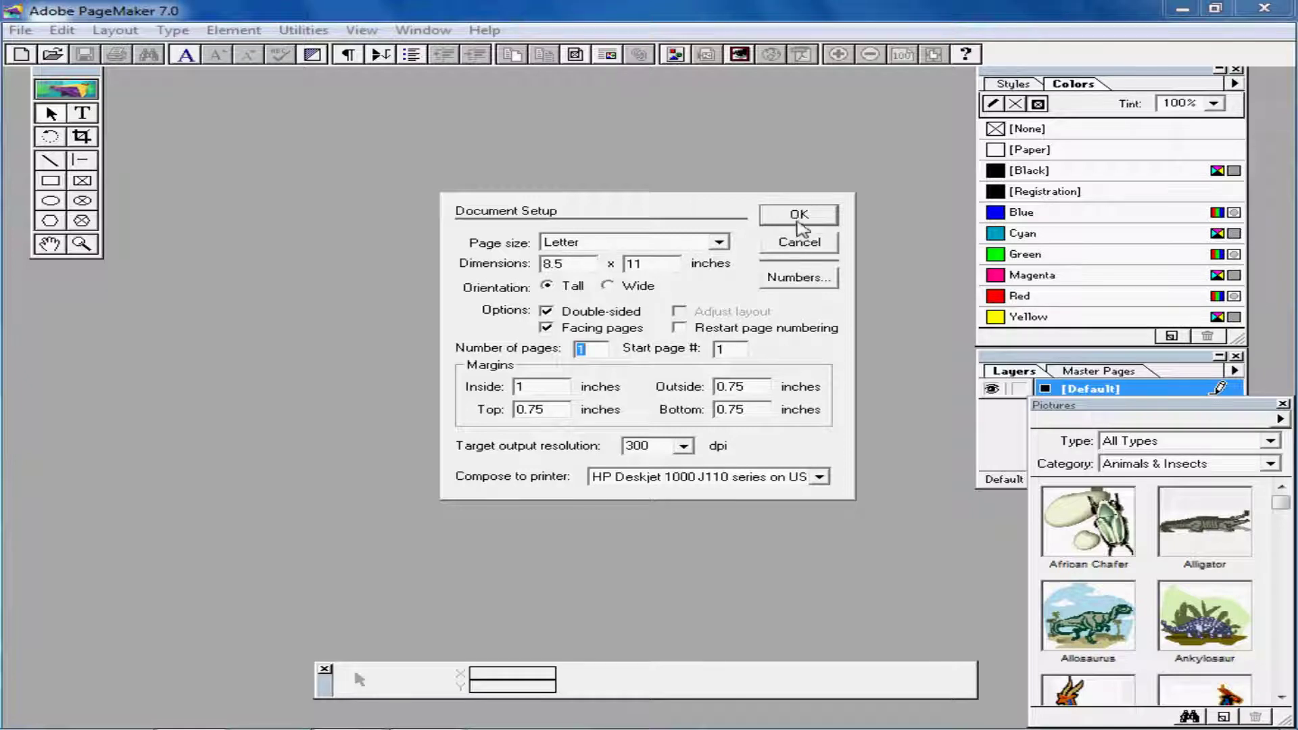
pyautogui.click(784, 215)
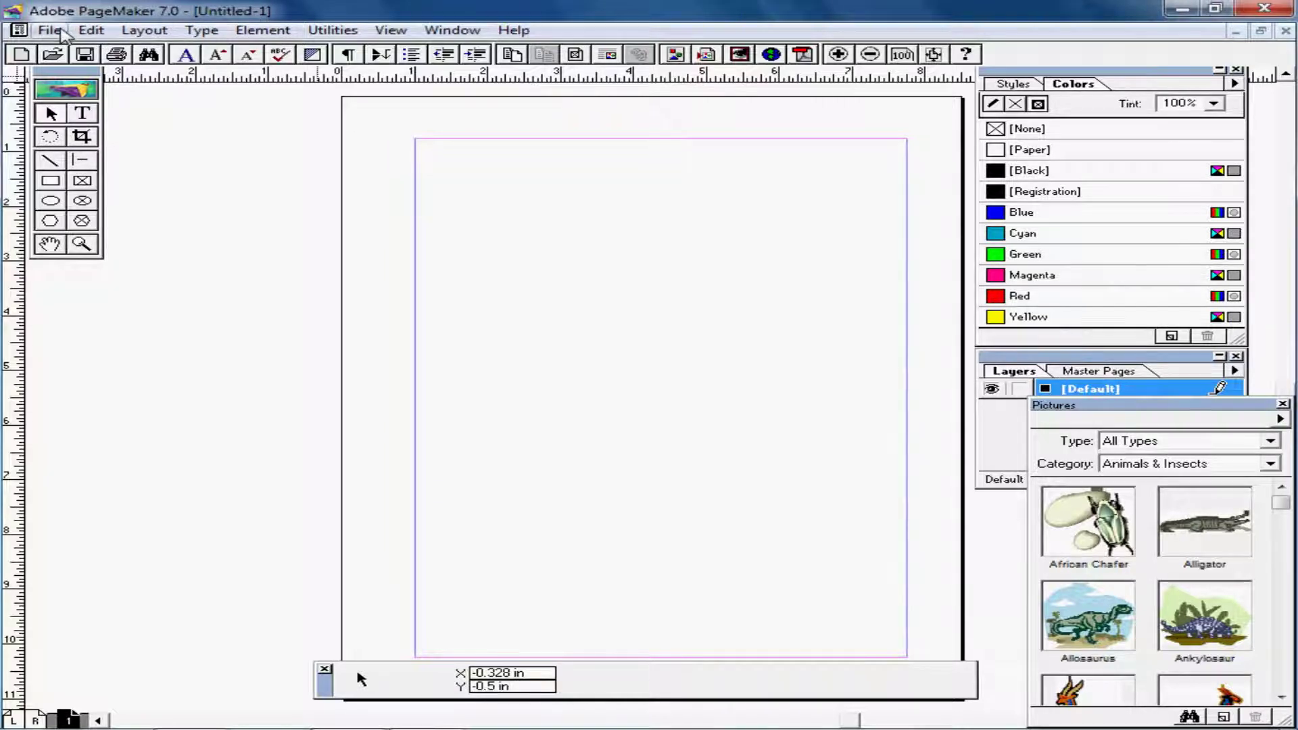
pyautogui.click(63, 34)
pyautogui.moveTo(203, 34)
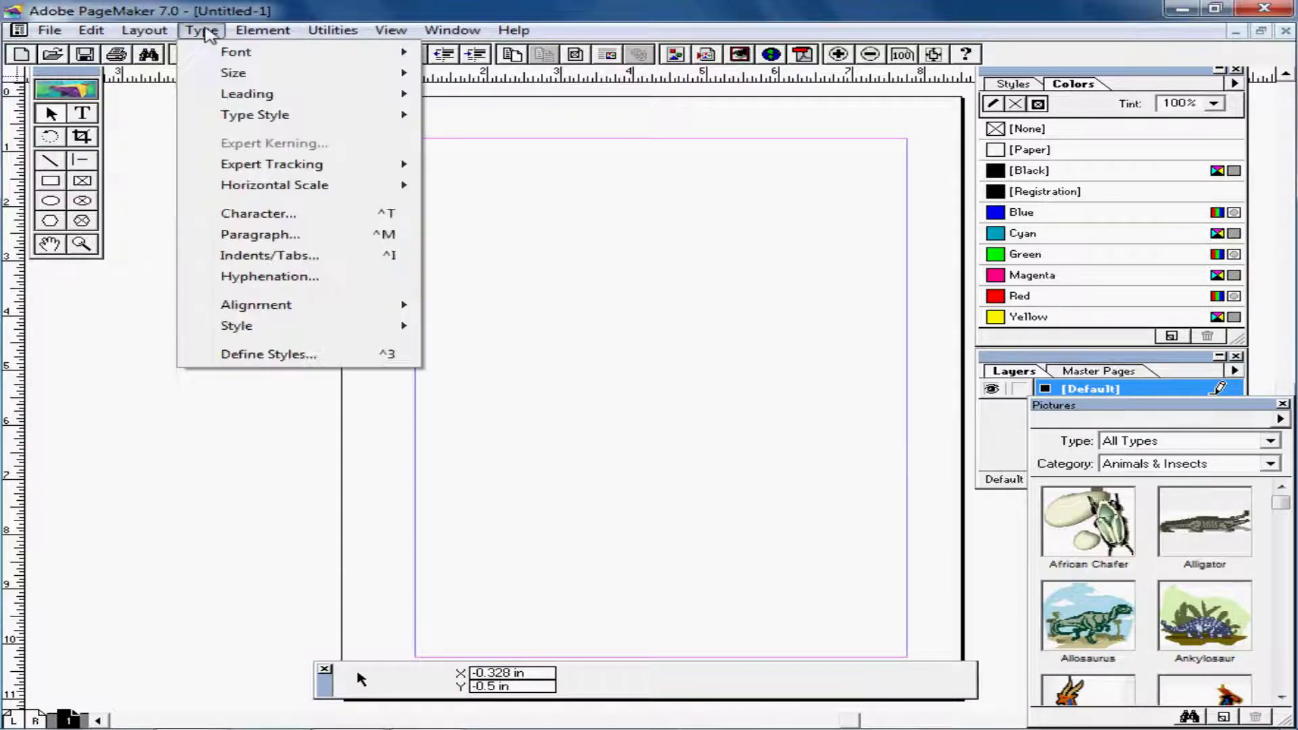
pyautogui.moveTo(477, 37)
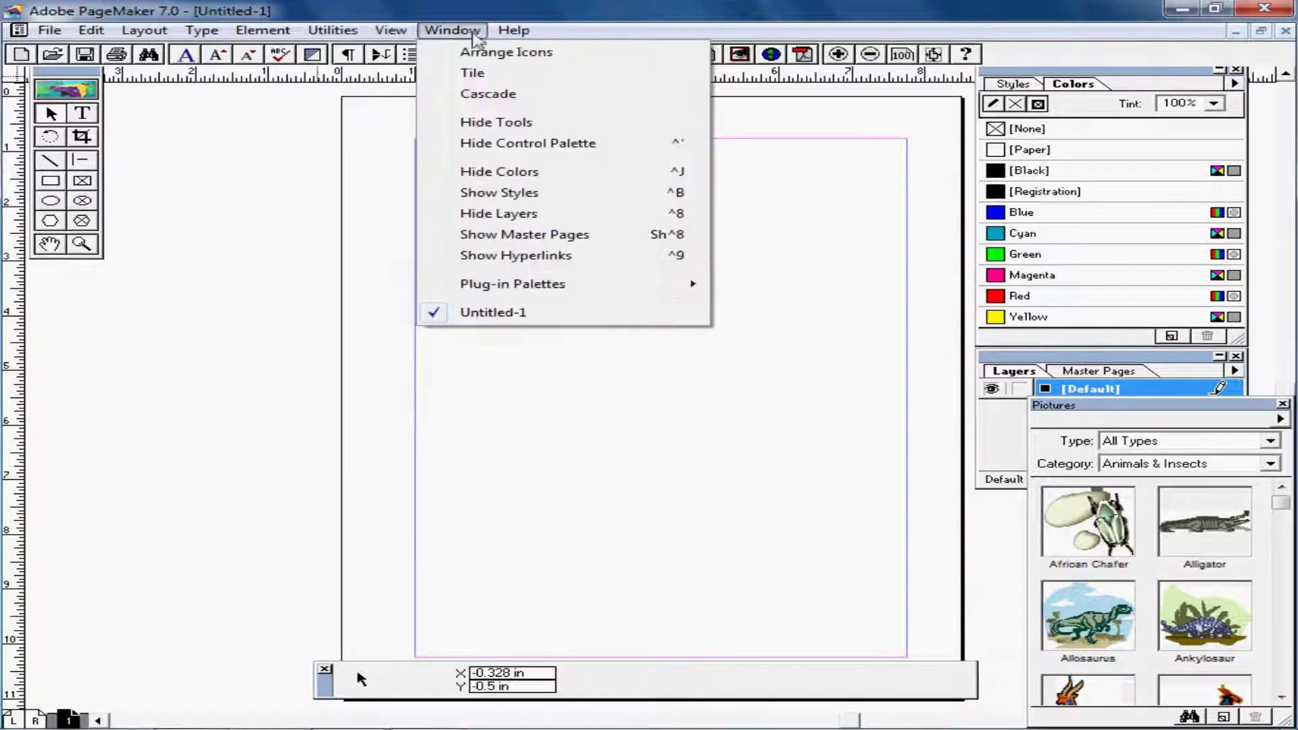
pyautogui.moveTo(514, 31)
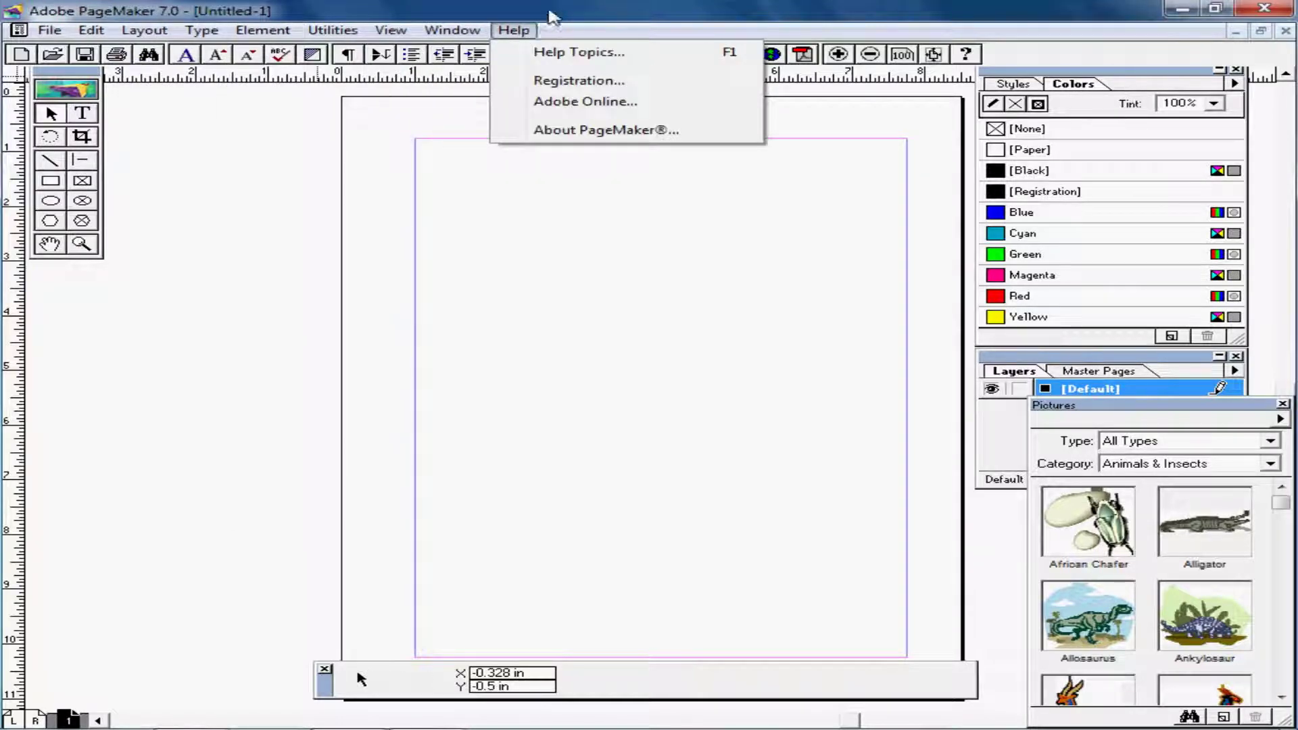
pyautogui.moveTo(338, 33)
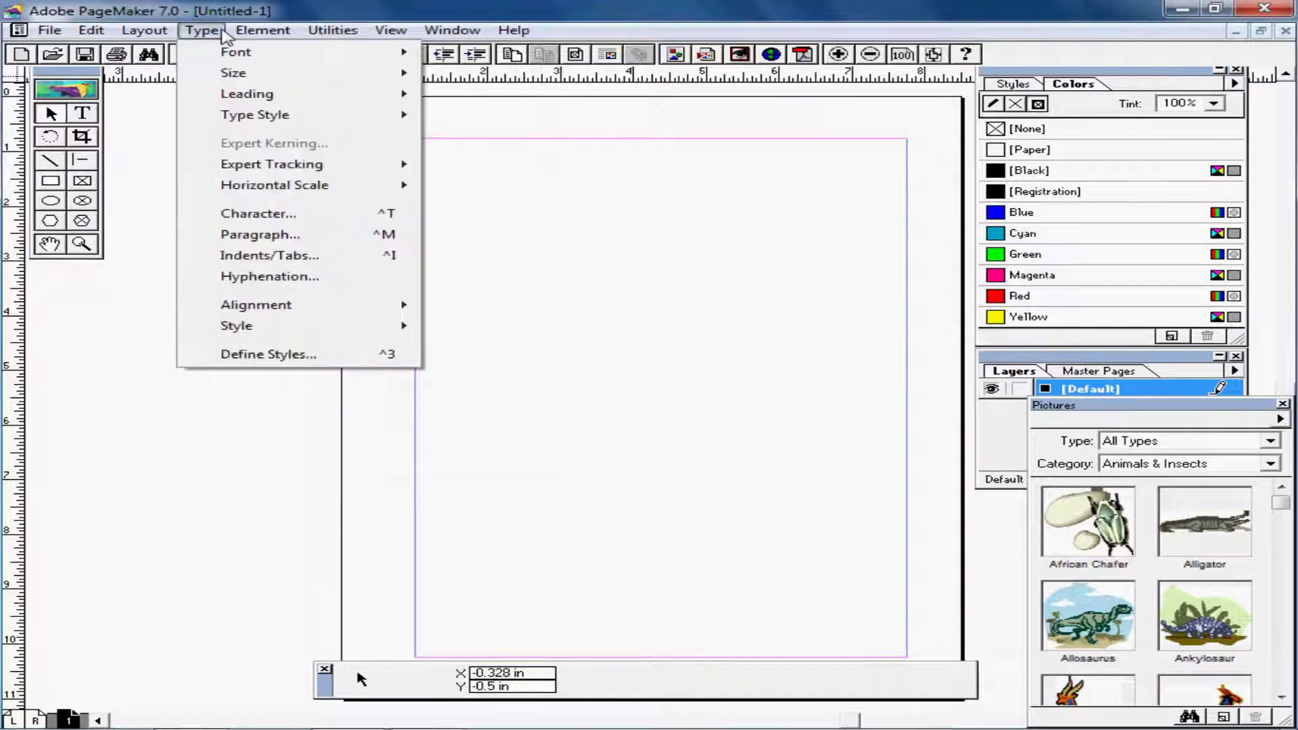
pyautogui.click(392, 30)
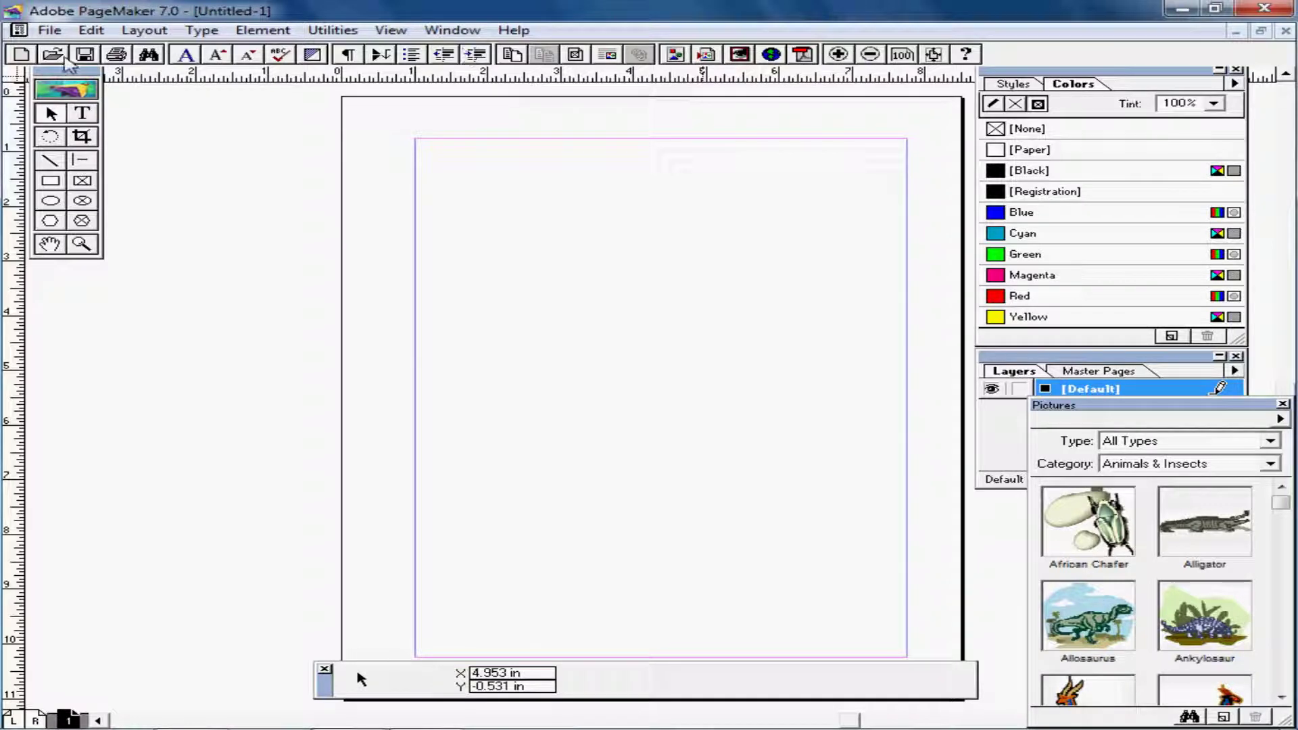
# - Move the toolbox slightly down, clear of the horizontal ruler
pyautogui.moveTo(73, 80); pyautogui.dragTo(77, 128)
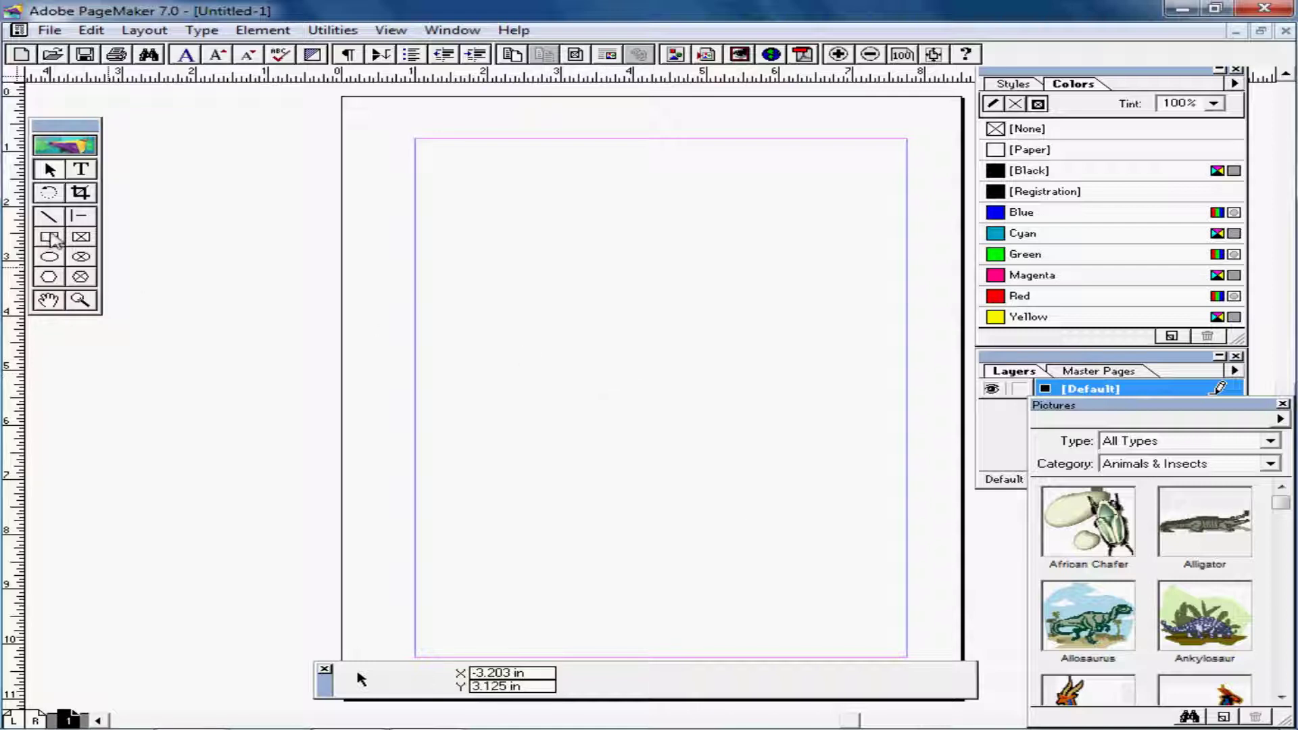
# - Draw a trial rectangle about 2.55 by 1.56 in in the upper half of the page and delete it
pyautogui.click(49, 238)
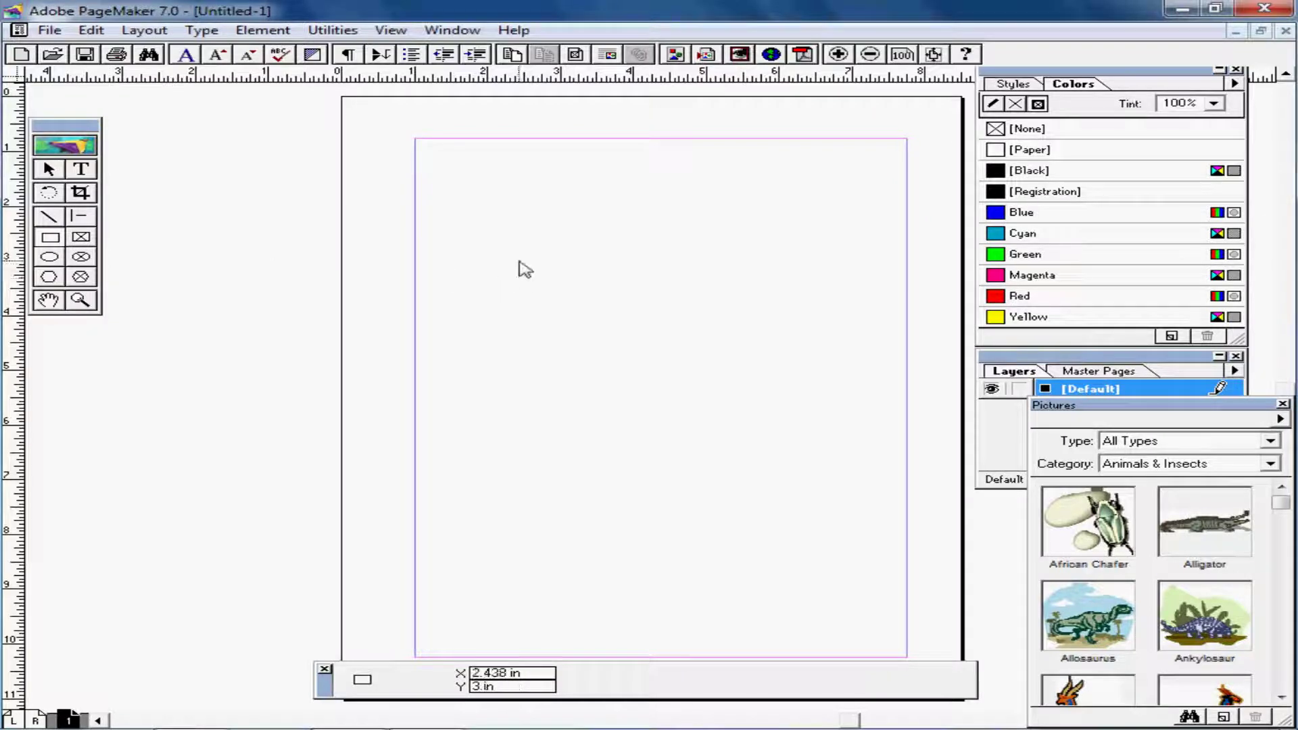
pyautogui.moveTo(519, 262)
pyautogui.mouseDown()
pyautogui.moveTo(689, 350)
pyautogui.moveTo(704, 345)
pyautogui.mouseUp()
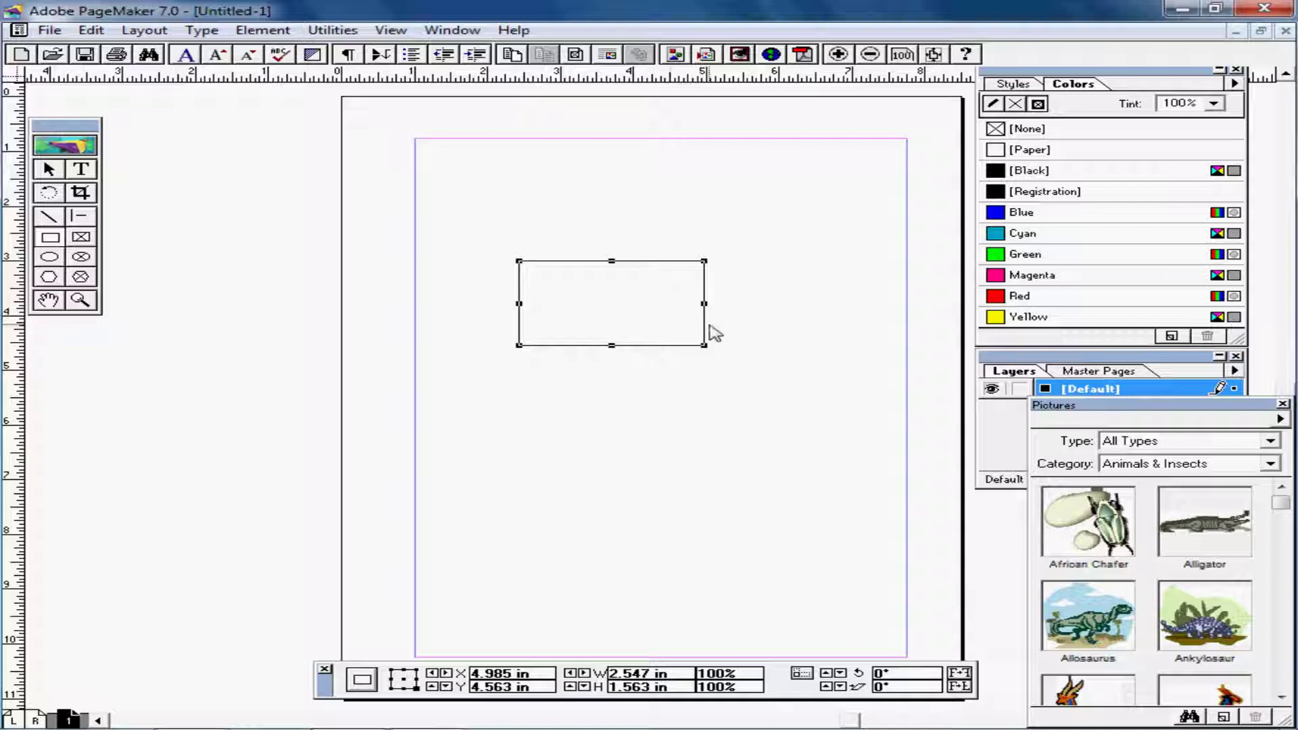
pyautogui.press('Delete')
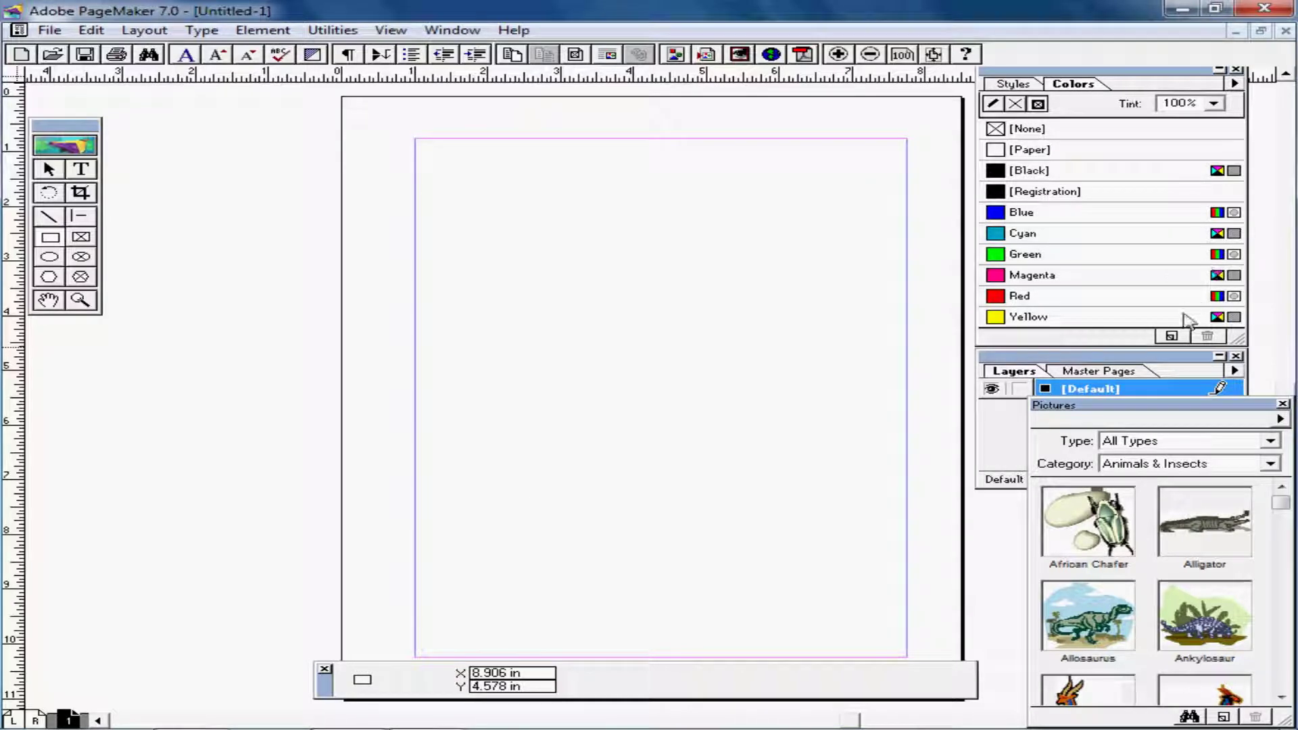
# - Look through the Styles, Colors, Layers and Master Pages palettes, and bring the Pictures palette to the front
pyautogui.click(1013, 85)
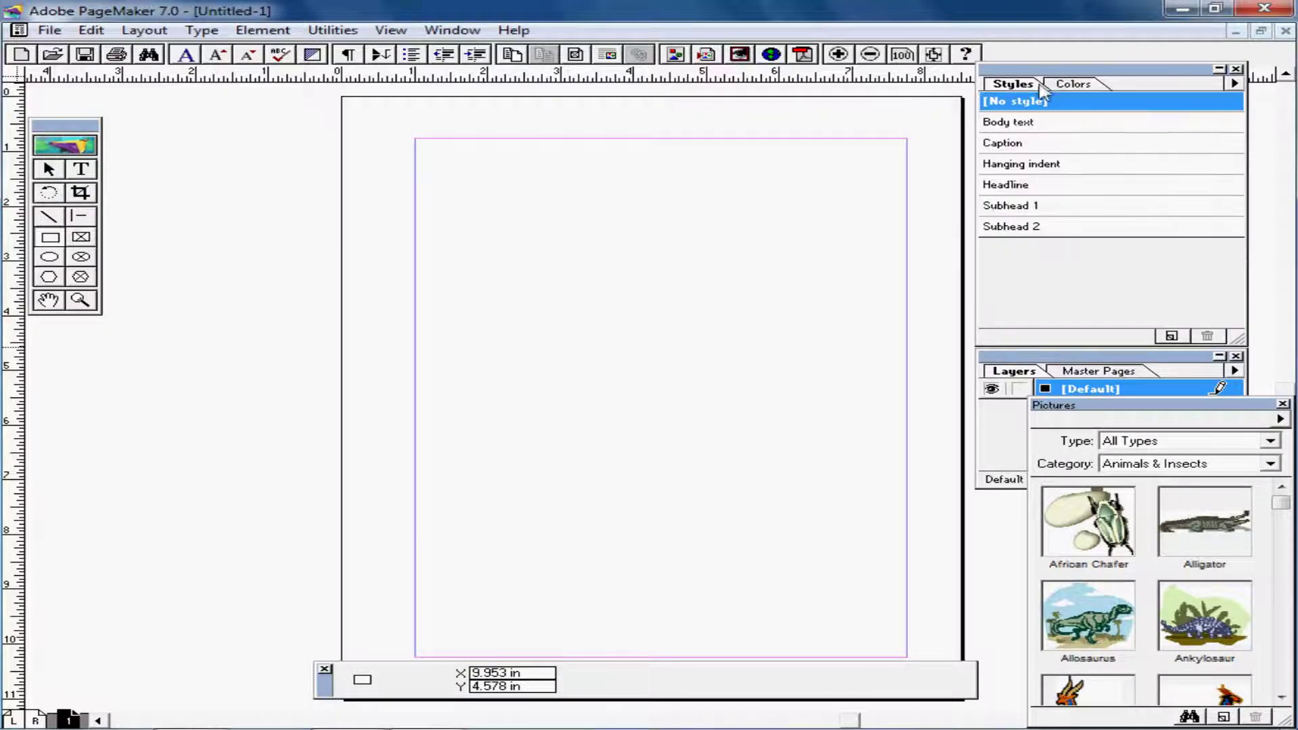
pyautogui.click(1077, 88)
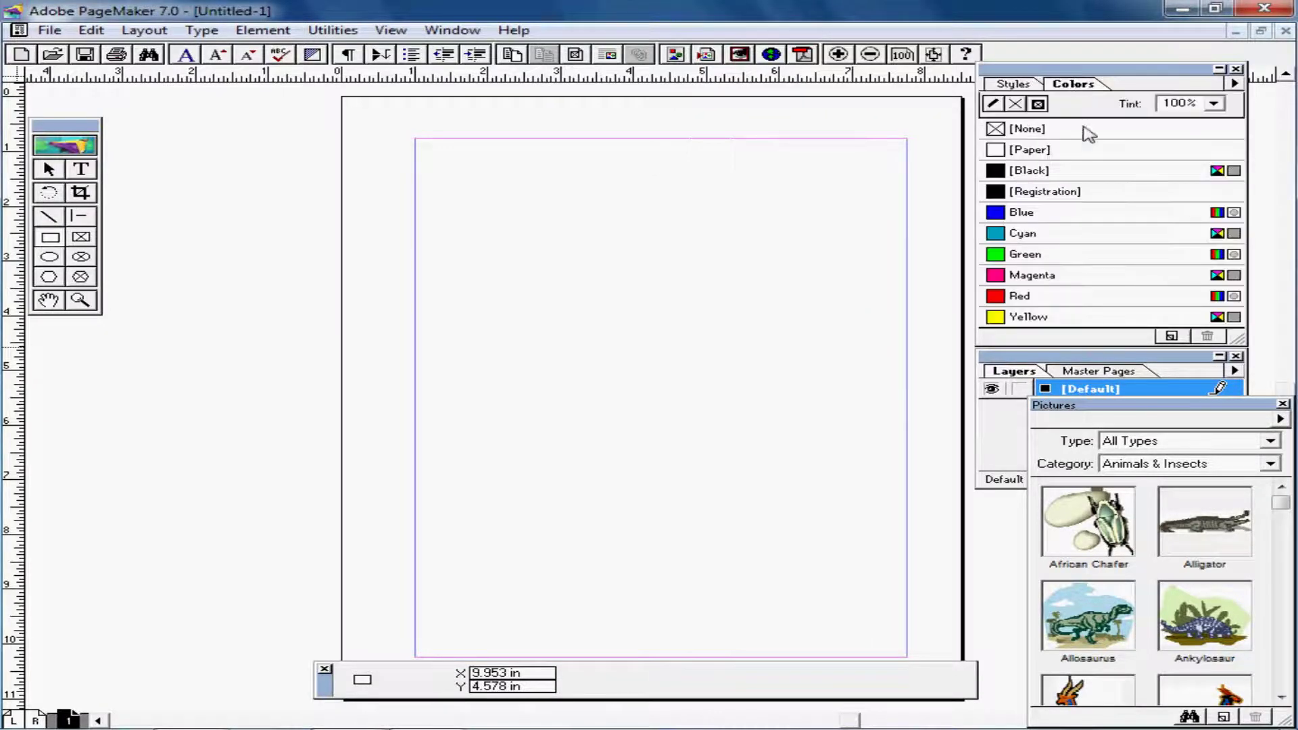
pyautogui.click(1027, 376)
pyautogui.click(1096, 376)
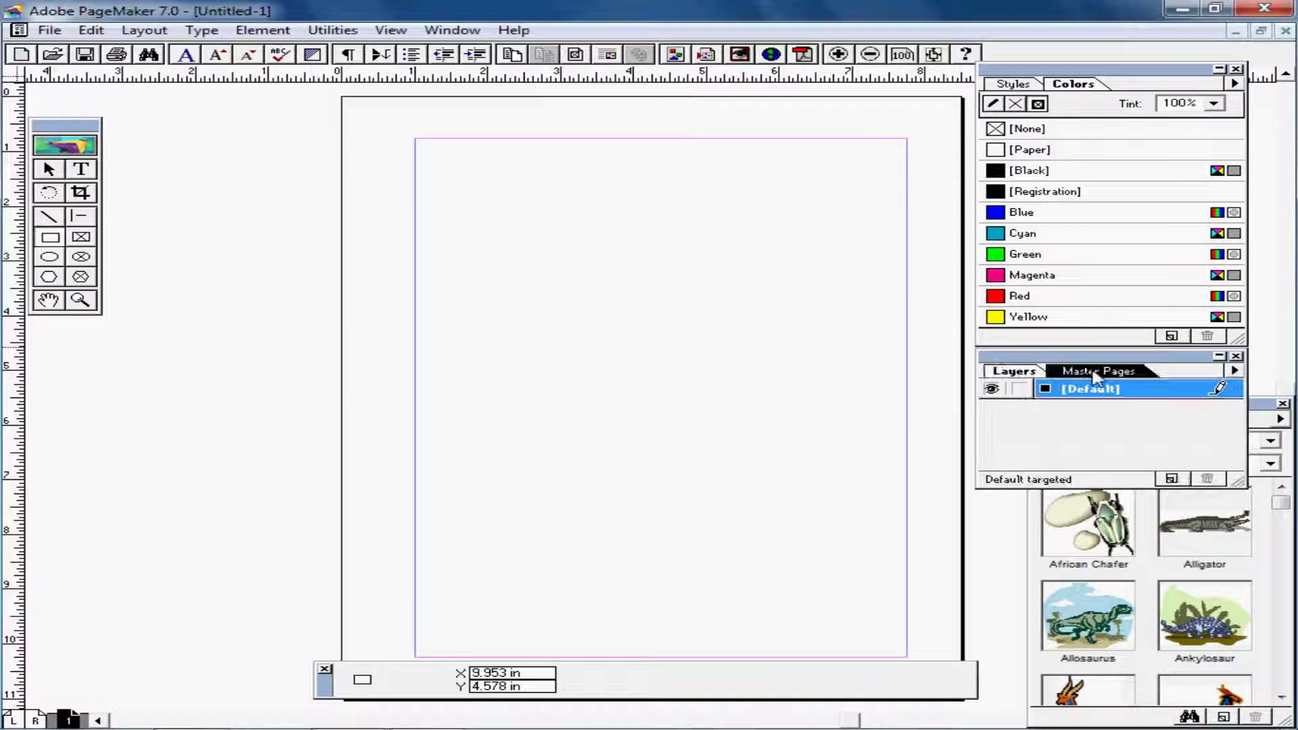
pyautogui.click(1261, 406)
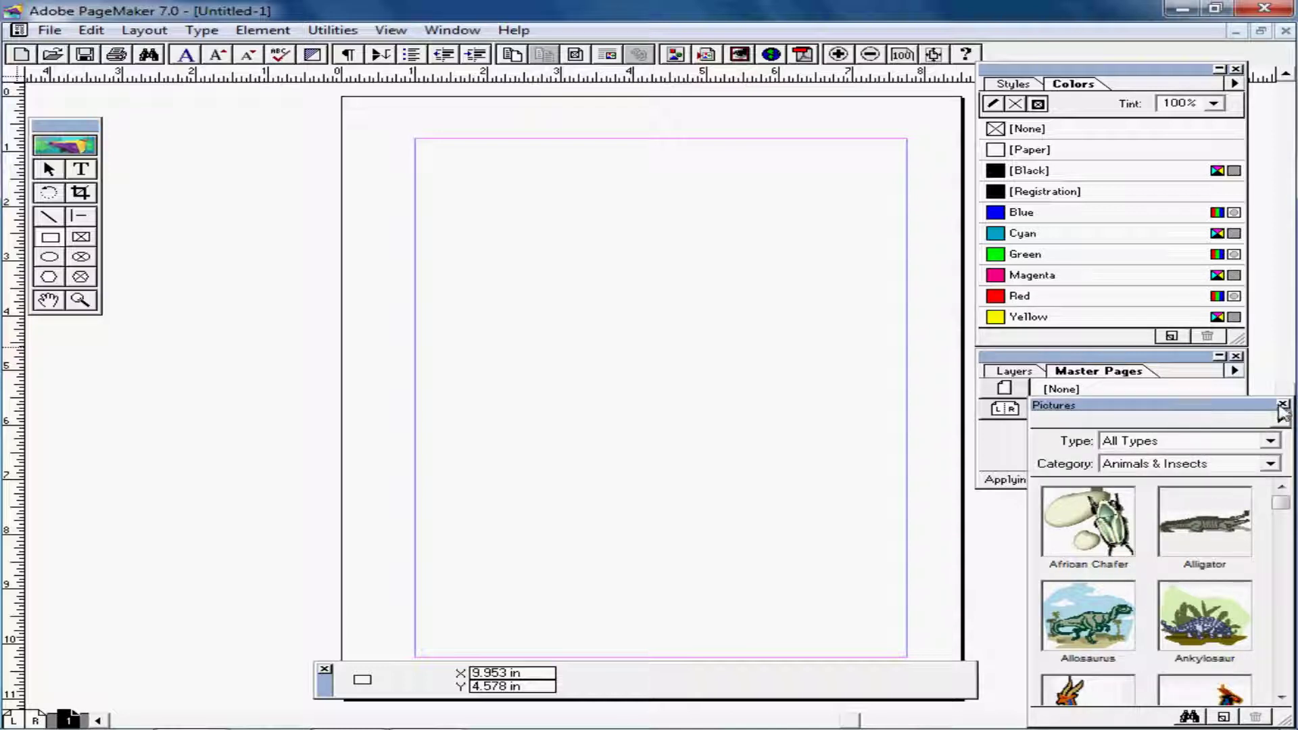
# - Hide the Master Pages palette group and close the Pictures palette
pyautogui.click(451, 29)
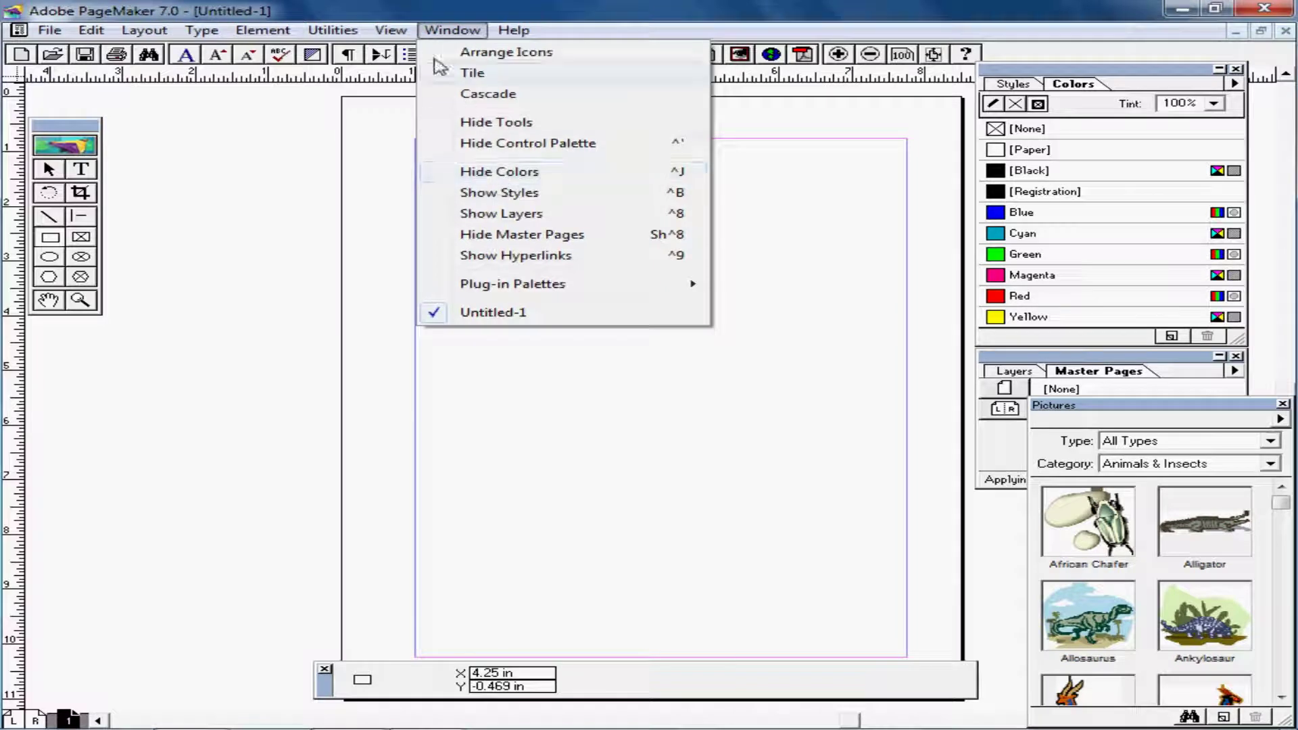
pyautogui.click(511, 237)
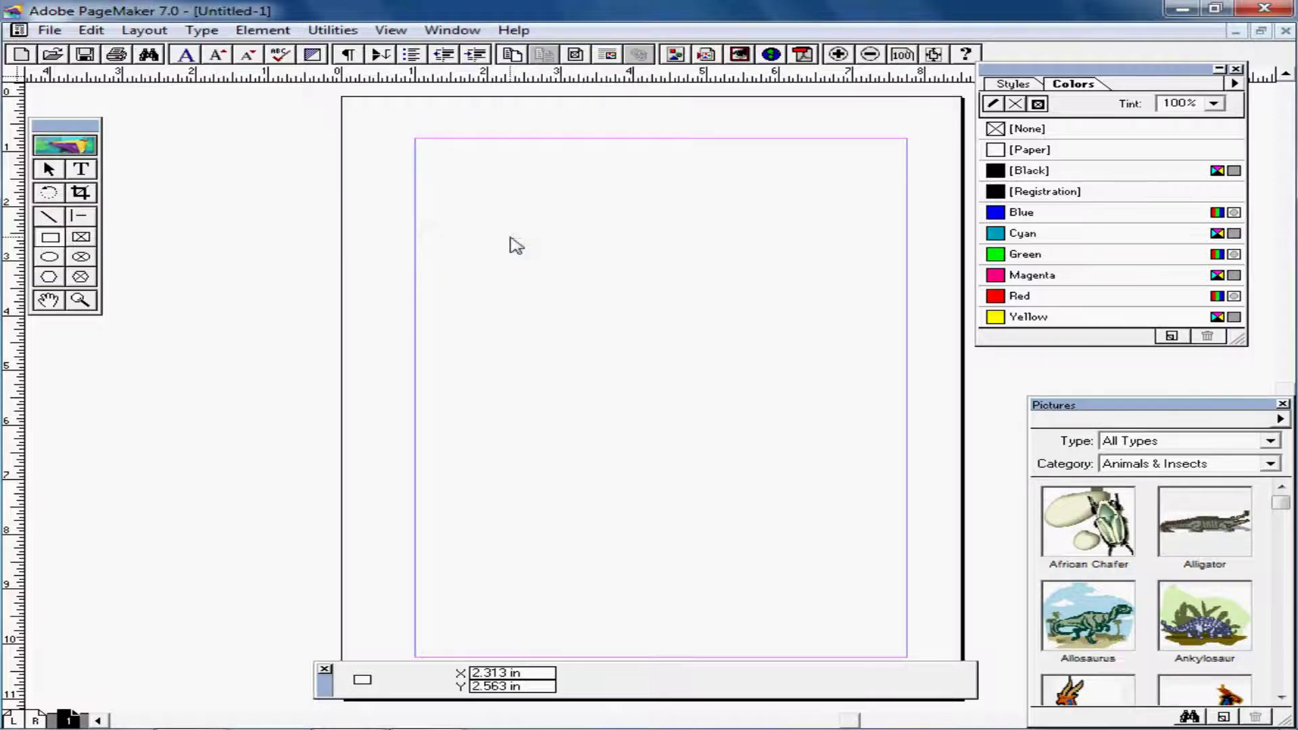
pyautogui.click(1282, 404)
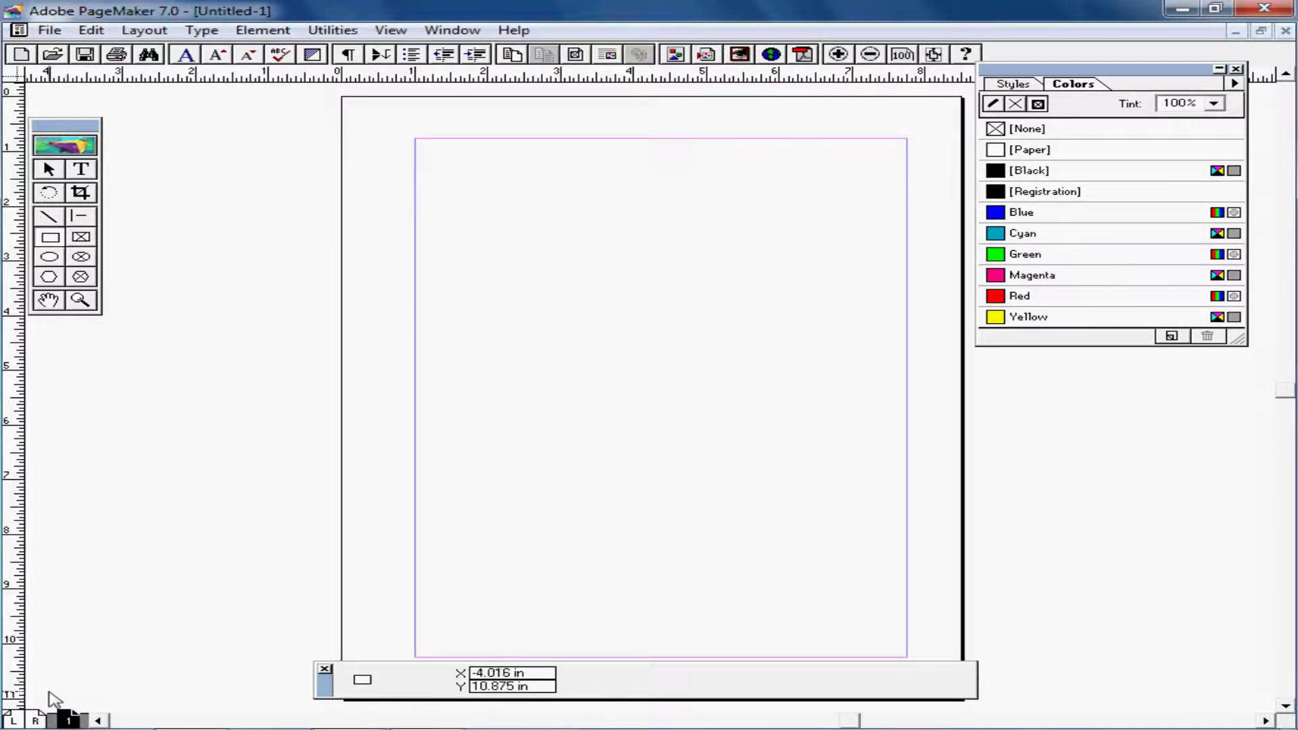
# - View the left and right master pages, and back on page 1 draw a rectangle about 3.14 by 1.31 in
pyautogui.click(35, 717)
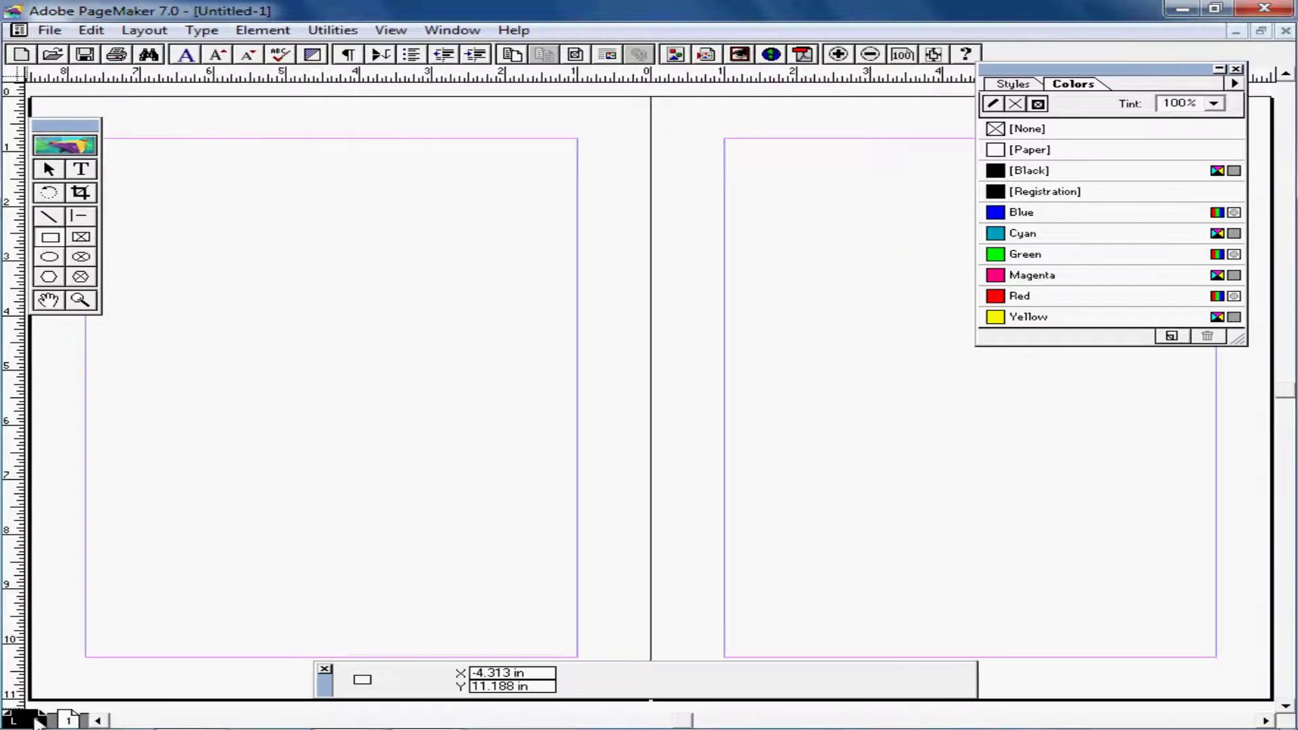
pyautogui.click(69, 718)
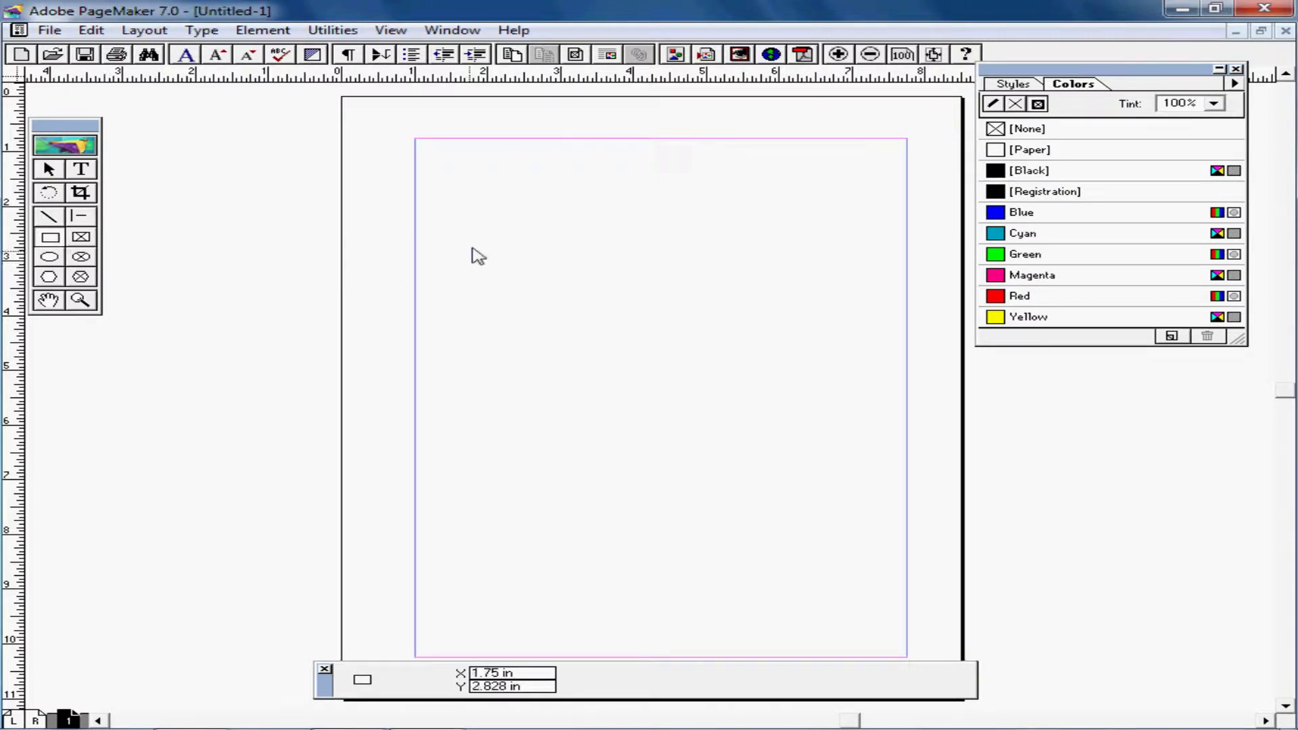
pyautogui.moveTo(474, 242); pyautogui.dragTo(703, 314)
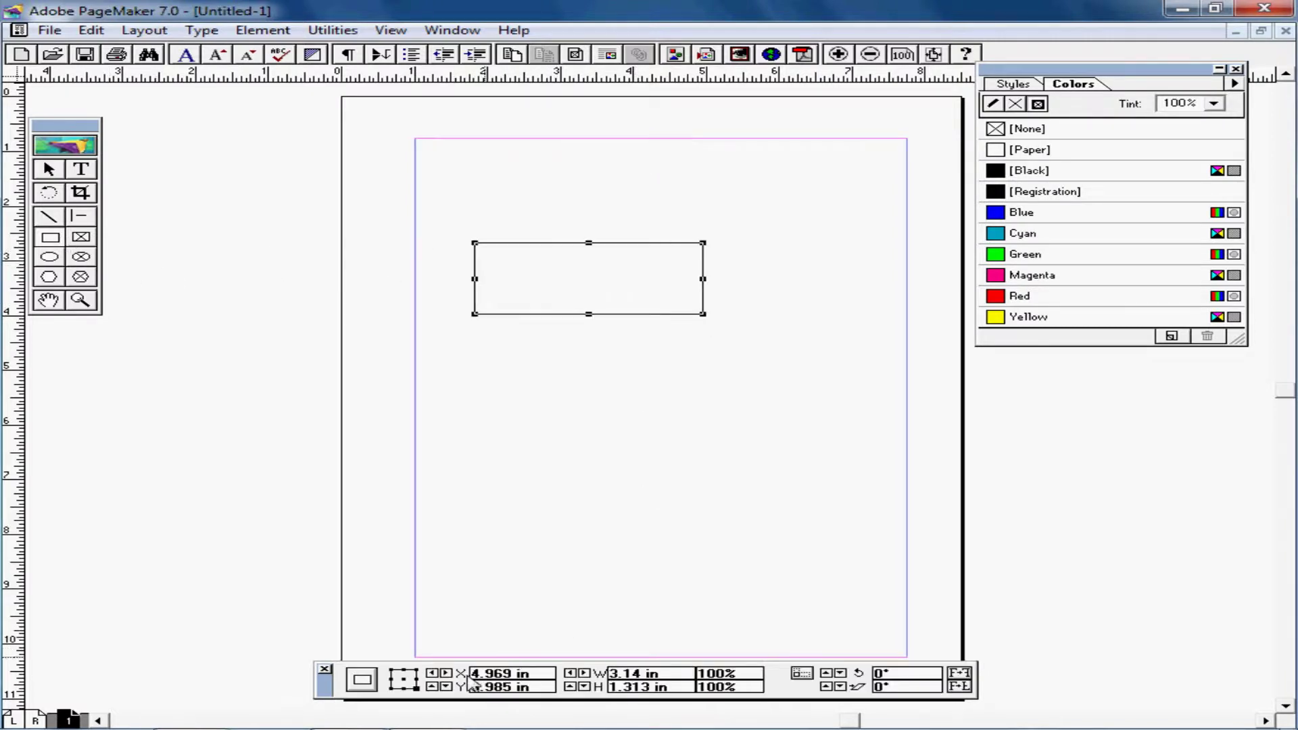